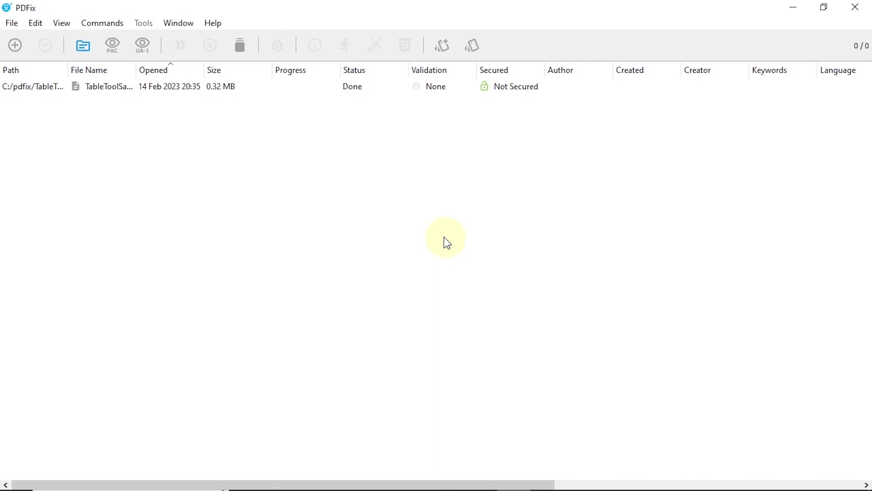
# Open TableToolSample.pdf and expand its tag tree down to the rows of the Table tag.
pyautogui.doubleClick(91, 87)
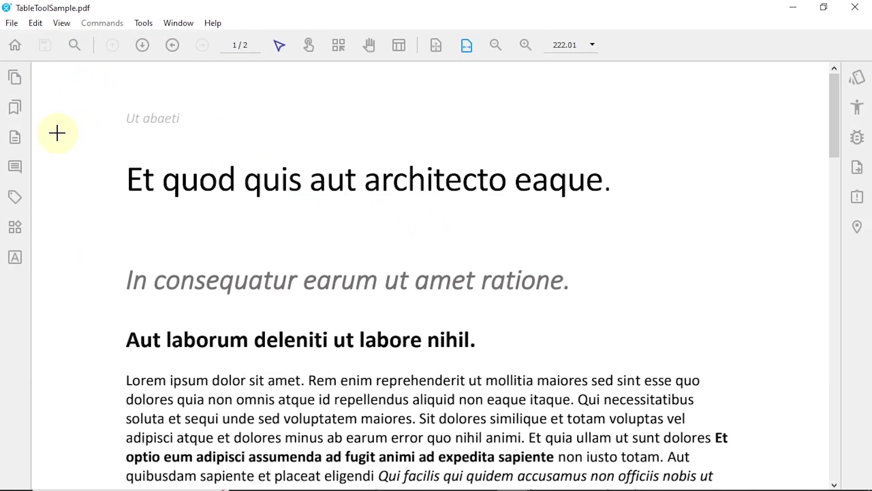
pyautogui.click(16, 200)
pyautogui.click(39, 132)
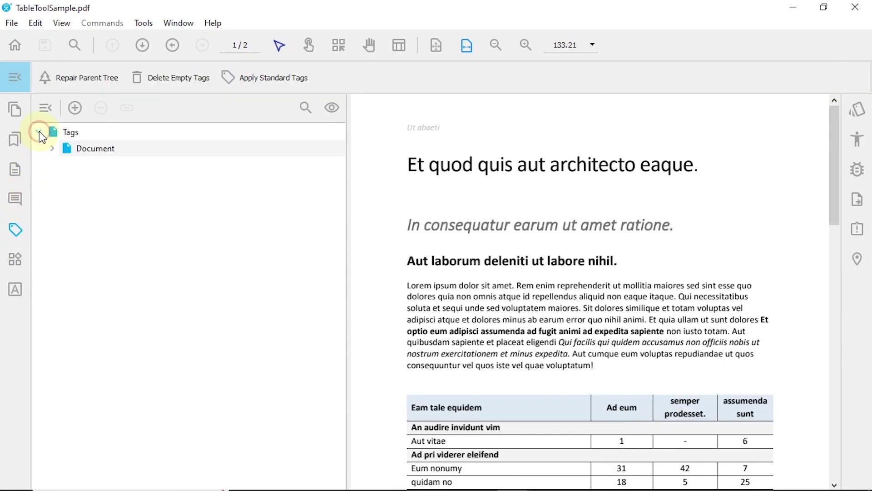
pyautogui.click(52, 148)
pyautogui.click(65, 164)
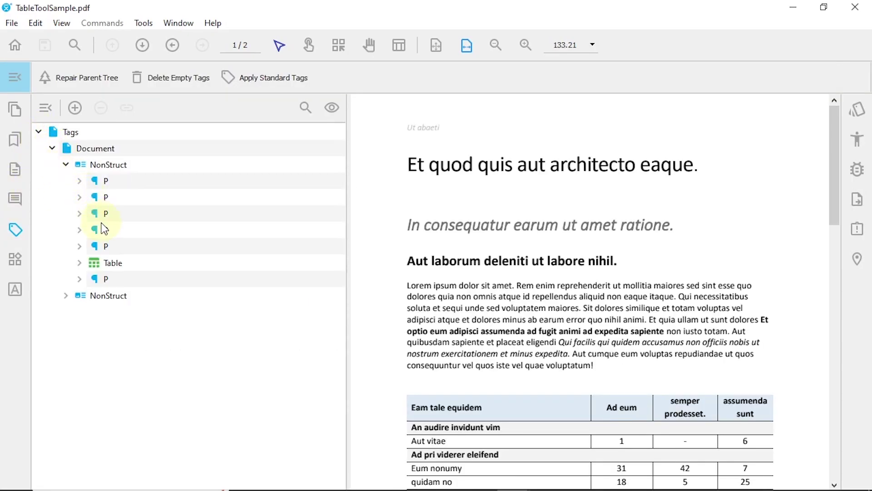
pyautogui.click(93, 263)
pyautogui.click(80, 263)
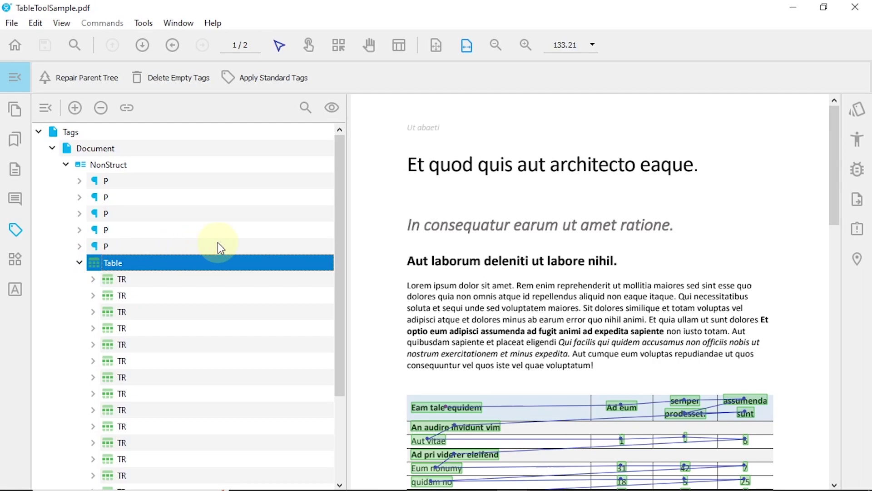
# Examine which page content the Table tag and its first three TR tags cover, and collapse the Table tag.
pyautogui.moveTo(833, 162); pyautogui.dragTo(835, 229)
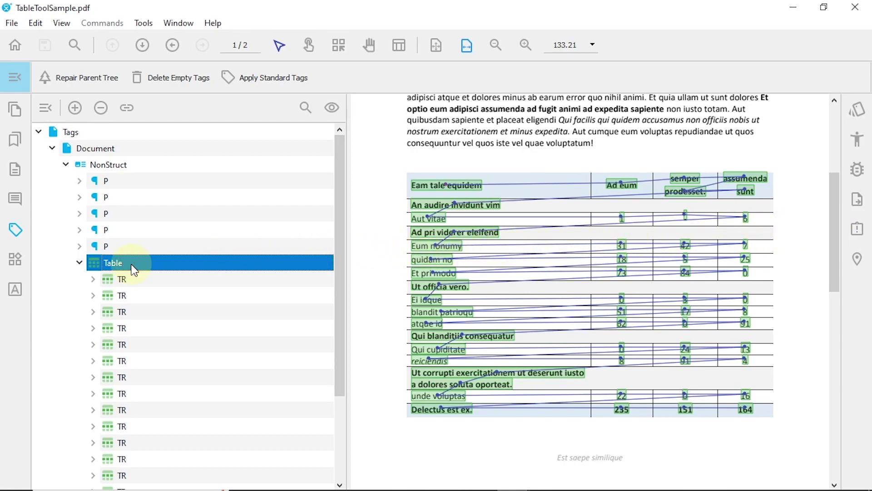
pyautogui.click(132, 279)
pyautogui.click(130, 295)
pyautogui.click(131, 311)
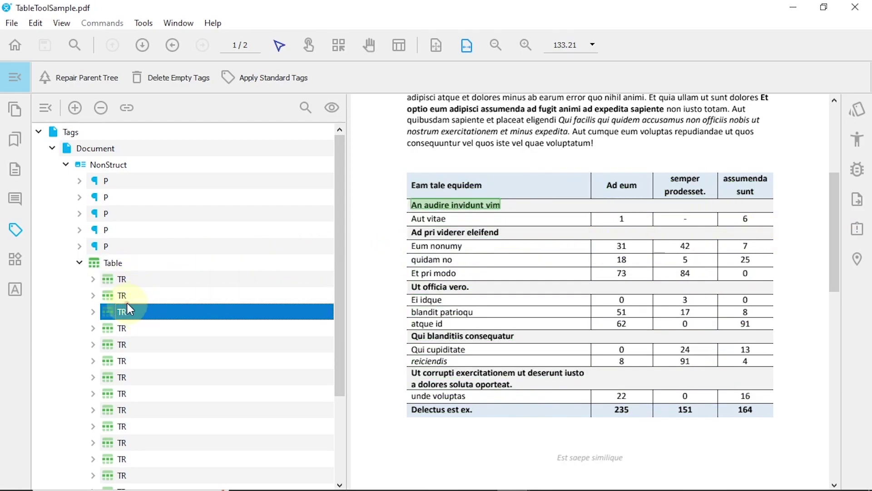
pyautogui.click(79, 263)
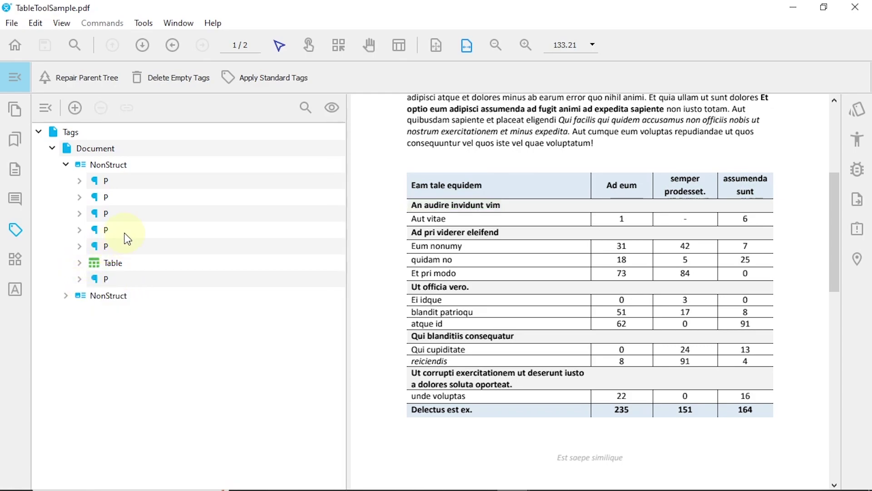
# Outline the whole table on page 1 with the table tool and align its detected column borders with the printed lines.
pyautogui.click(400, 46)
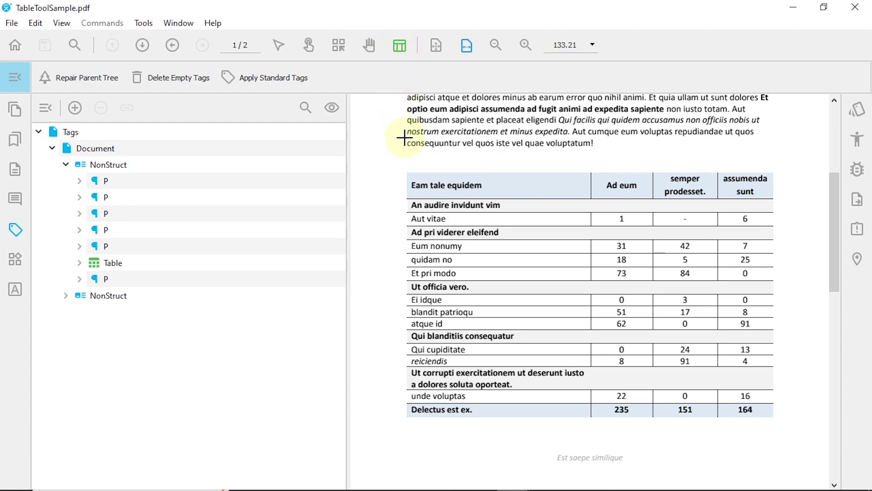
pyautogui.moveTo(407, 171); pyautogui.dragTo(773, 417)
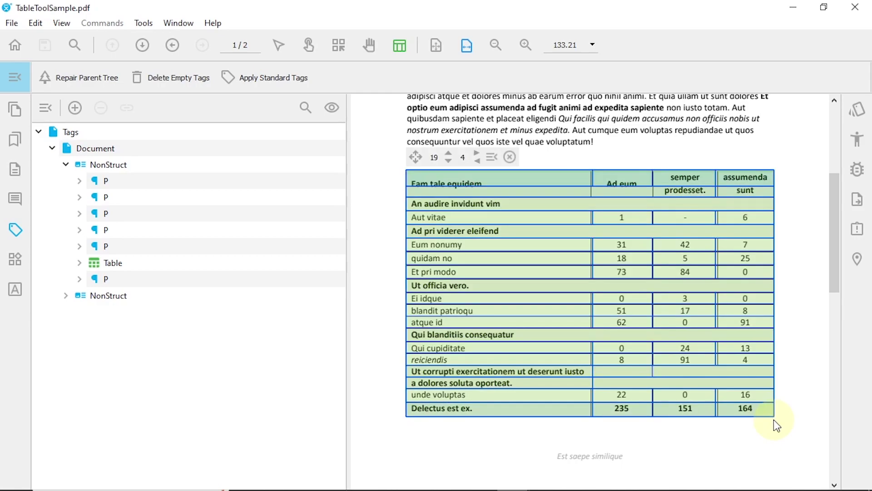
pyautogui.click(684, 245)
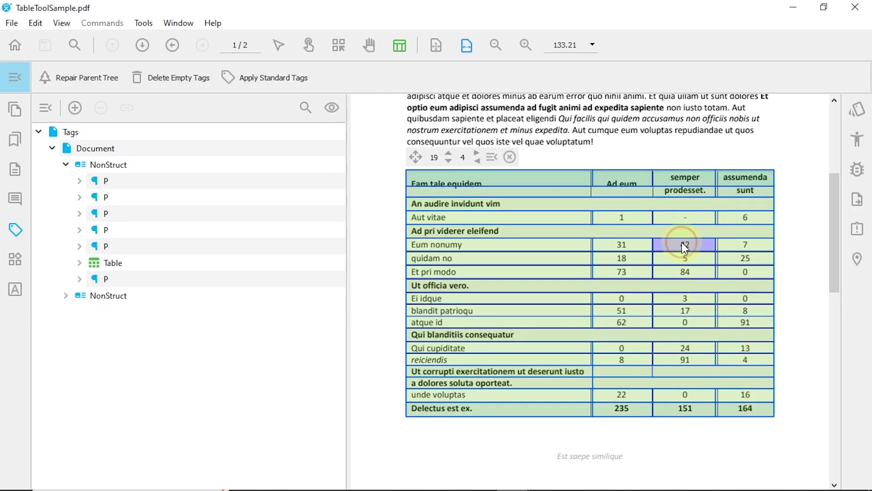
pyautogui.moveTo(717, 244); pyautogui.dragTo(718, 244)
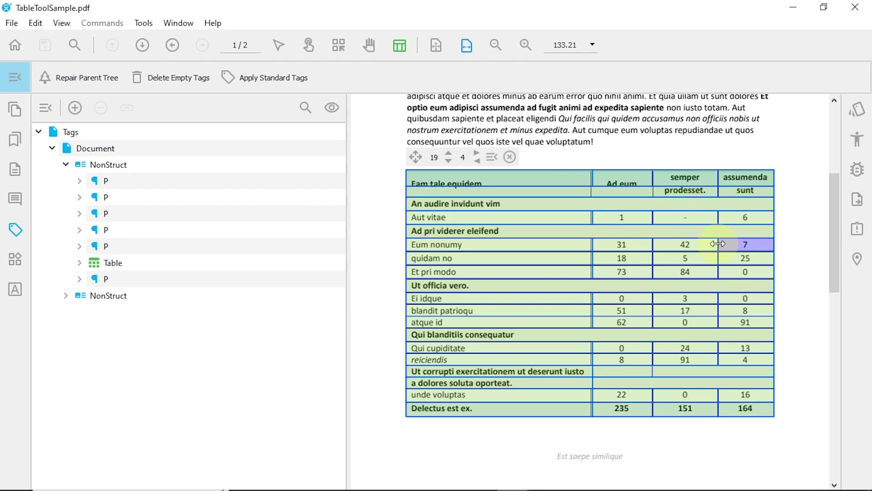
pyautogui.moveTo(592, 259); pyautogui.dragTo(590, 260)
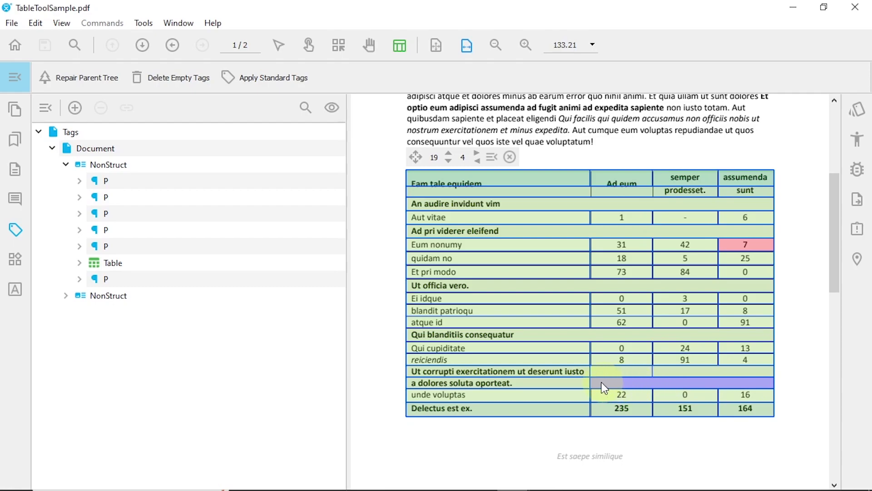
# Delete the extra detected row at "a dolores soluta oporteat." so the two-line heading occupies a single row.
pyautogui.click(517, 382)
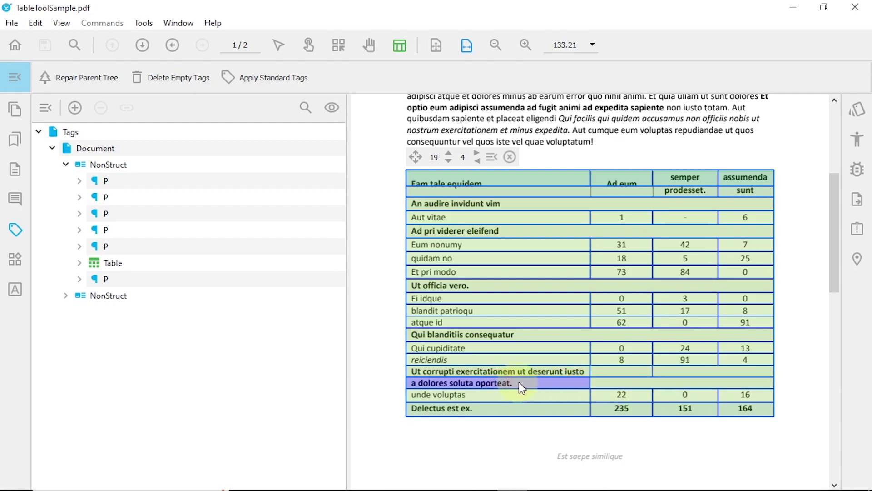
pyautogui.click(649, 385)
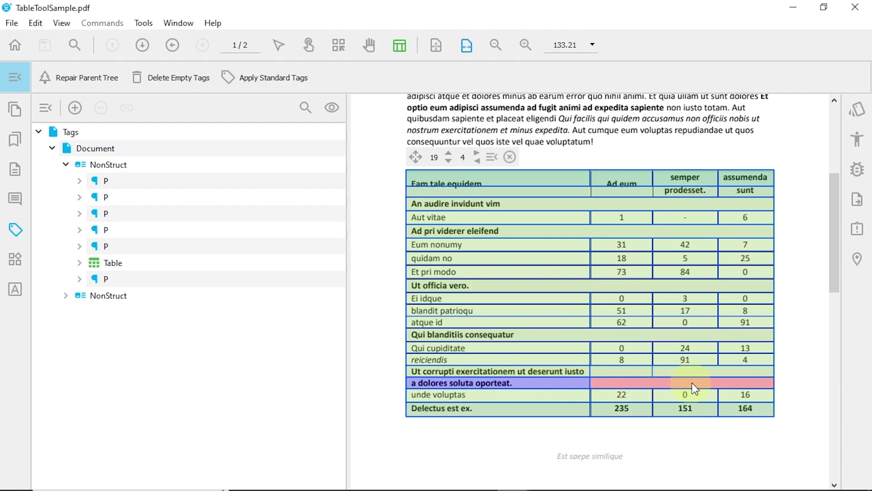
pyautogui.click(717, 384)
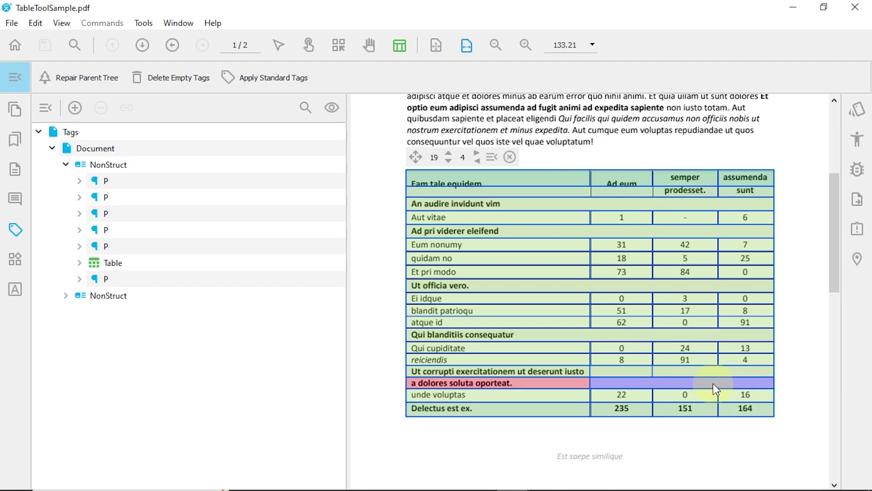
pyautogui.rightClick(604, 382)
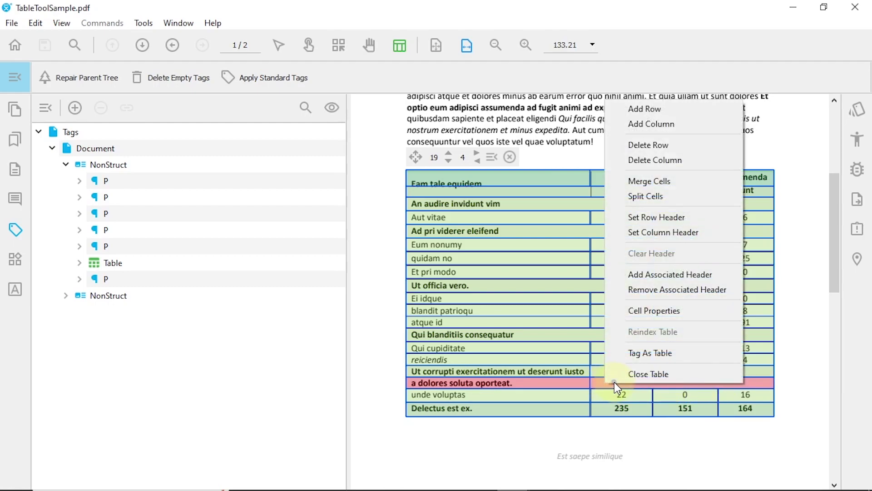
pyautogui.click(704, 144)
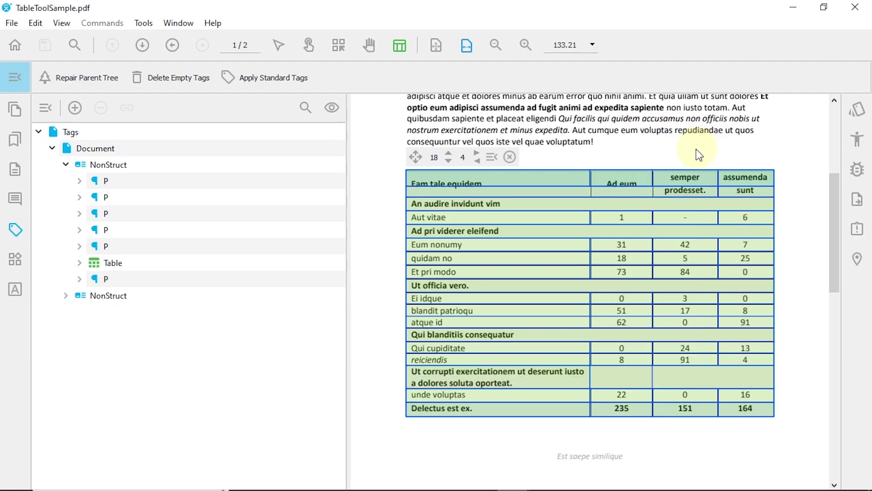
# Merge all cells of the "Ut corrupti exercitationem ut deserunt iusto a dolores soluta oporteat." row into one.
pyautogui.click(502, 372)
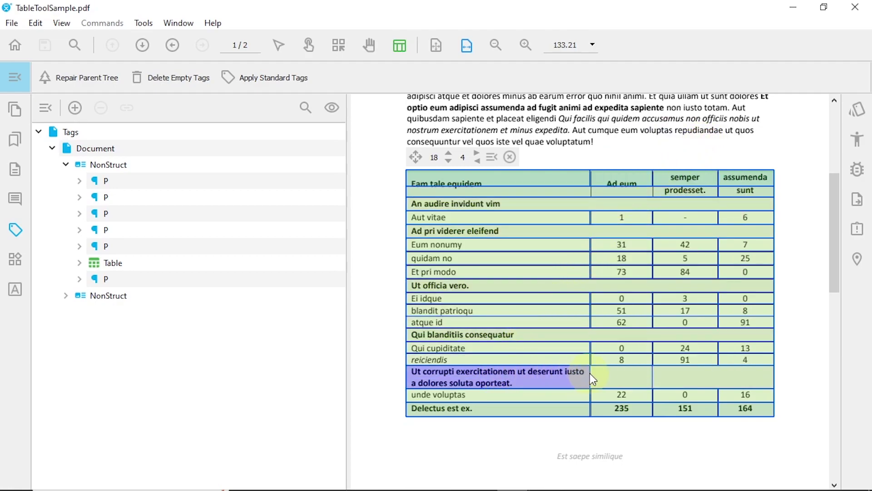
pyautogui.click(674, 377)
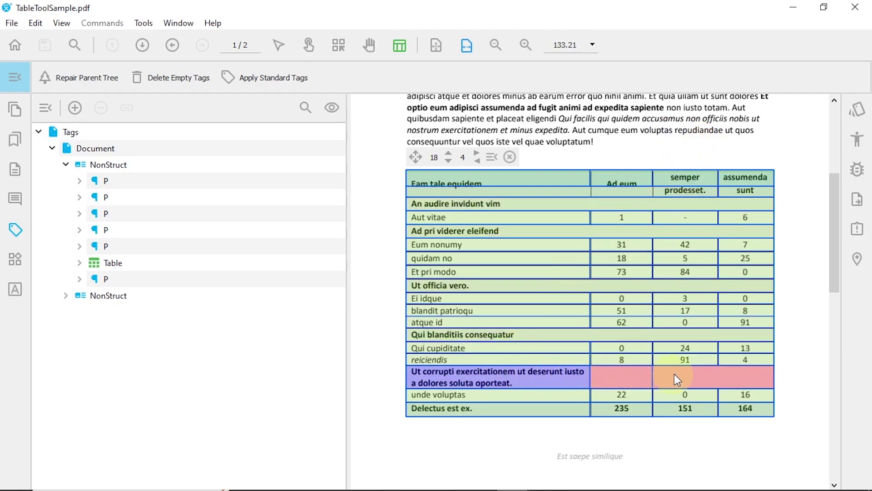
pyautogui.rightClick(606, 371)
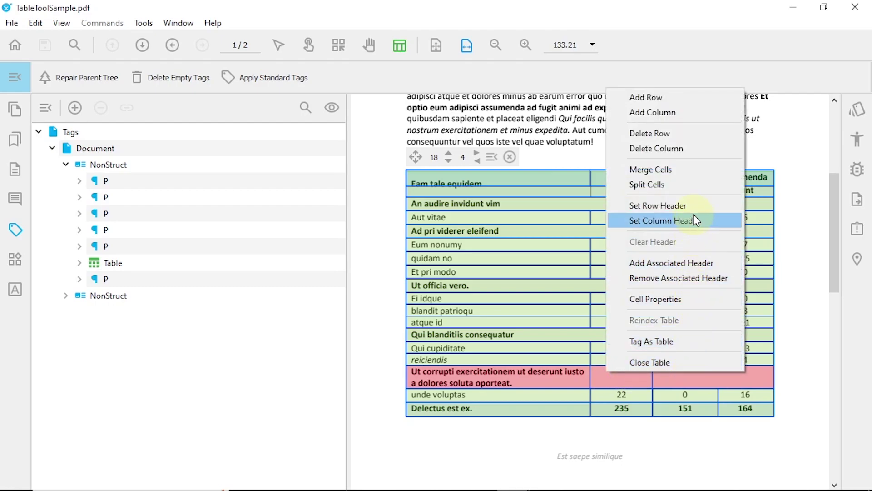
pyautogui.click(693, 172)
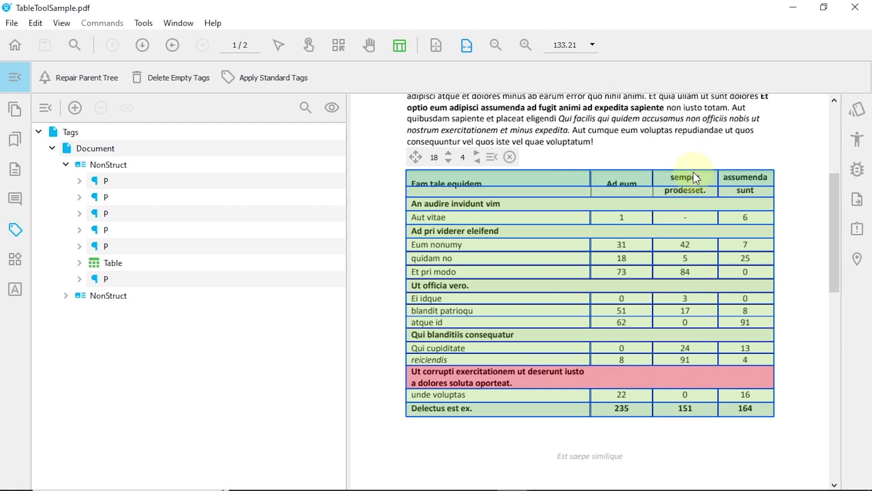
# Delete the extra second row detected within the table's header, at "prodesset." and "sunt".
pyautogui.rightClick(506, 190)
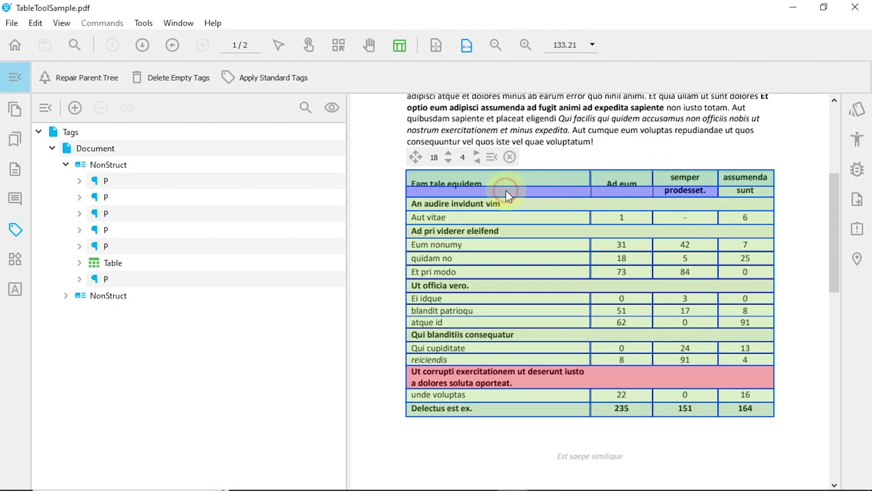
pyautogui.keyDown('shift'); pyautogui.click(746, 193); pyautogui.keyUp('shift')
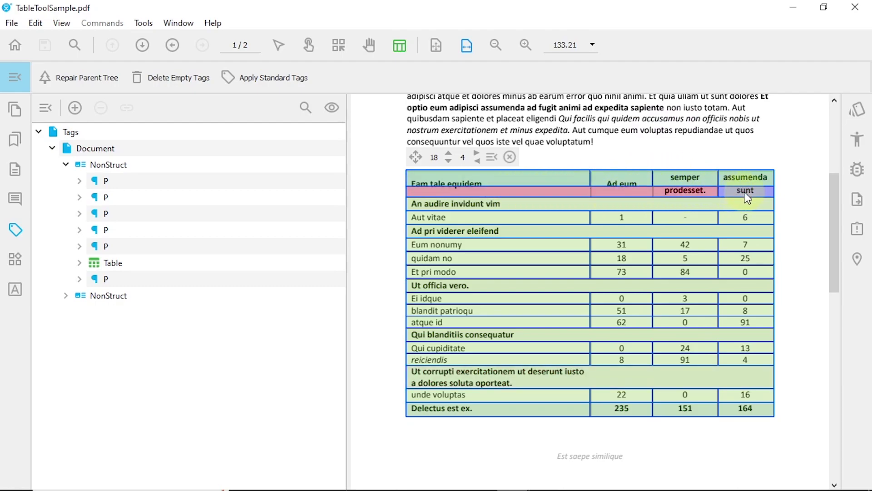
pyautogui.rightClick(622, 191)
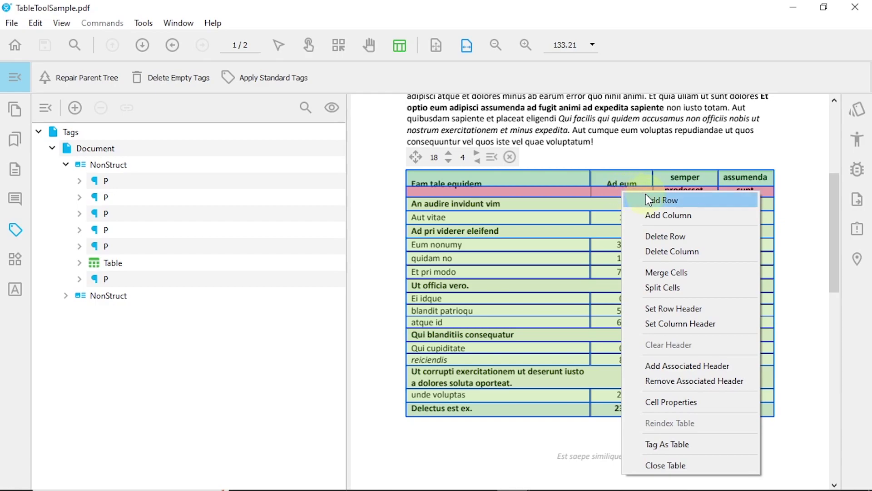
pyautogui.click(699, 236)
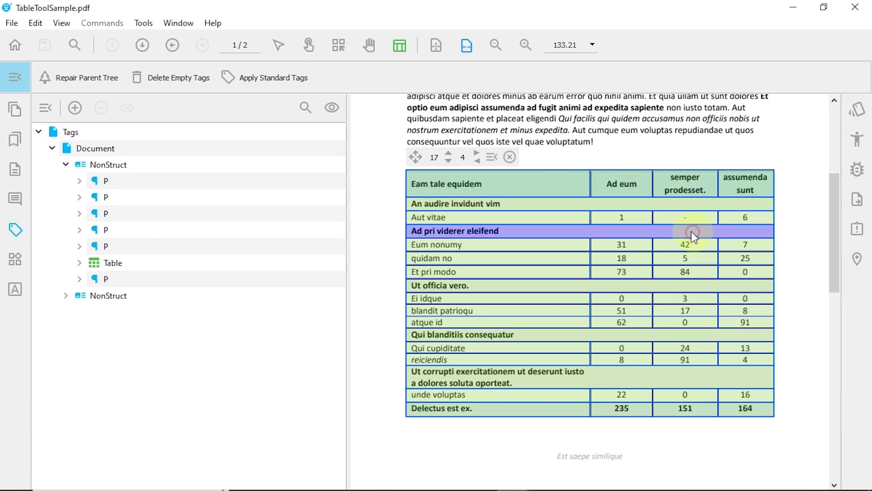
# Review the cell properties of the "Eam tale equidem" header cell, including its available scope options.
pyautogui.rightClick(493, 179)
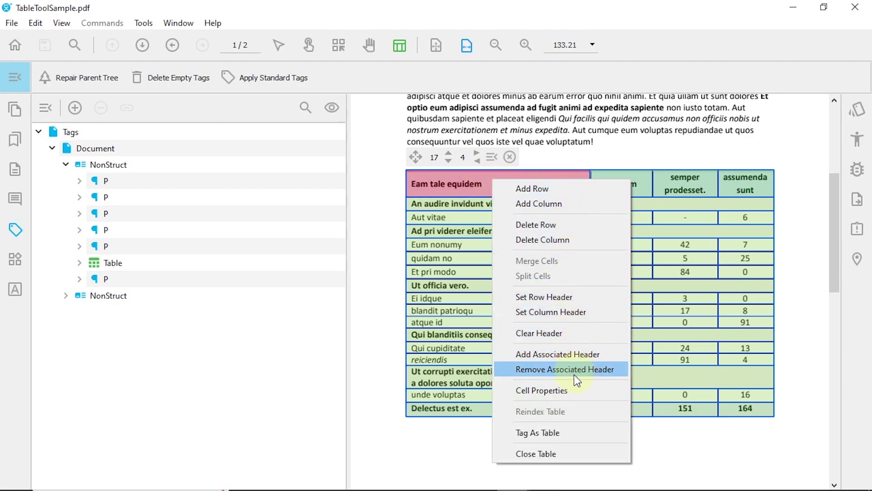
pyautogui.click(574, 390)
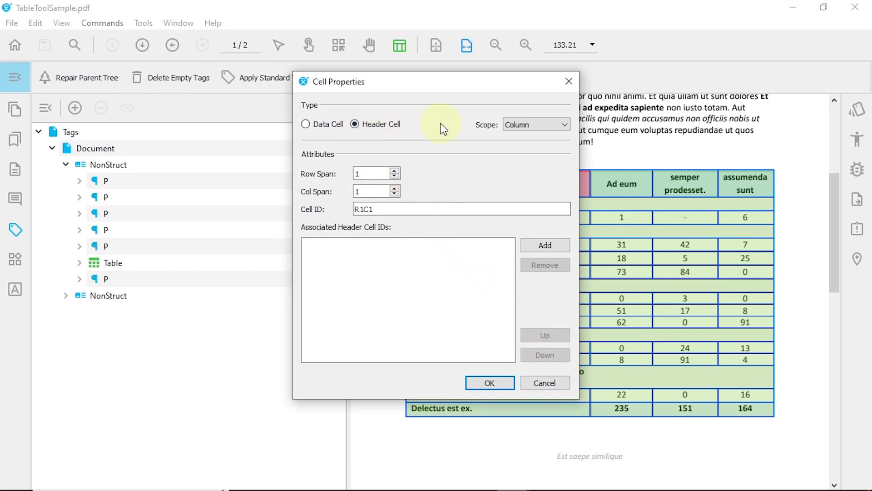
pyautogui.click(565, 125)
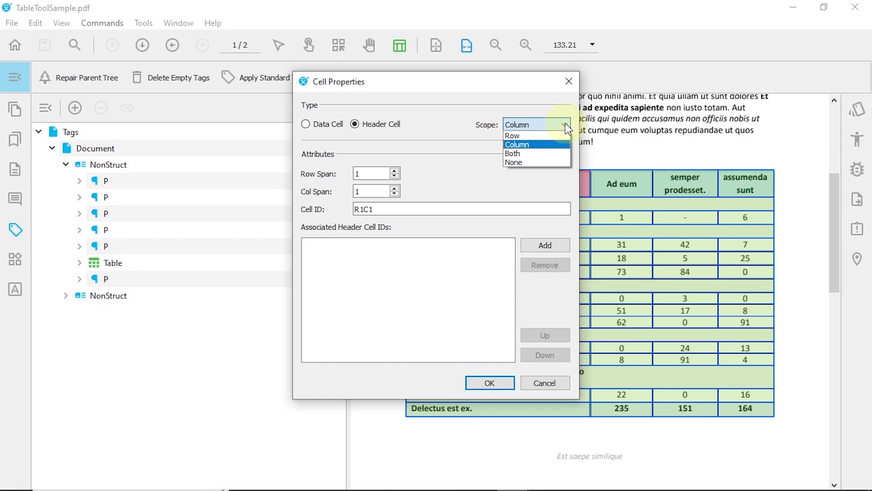
pyautogui.click(565, 124)
pyautogui.click(491, 380)
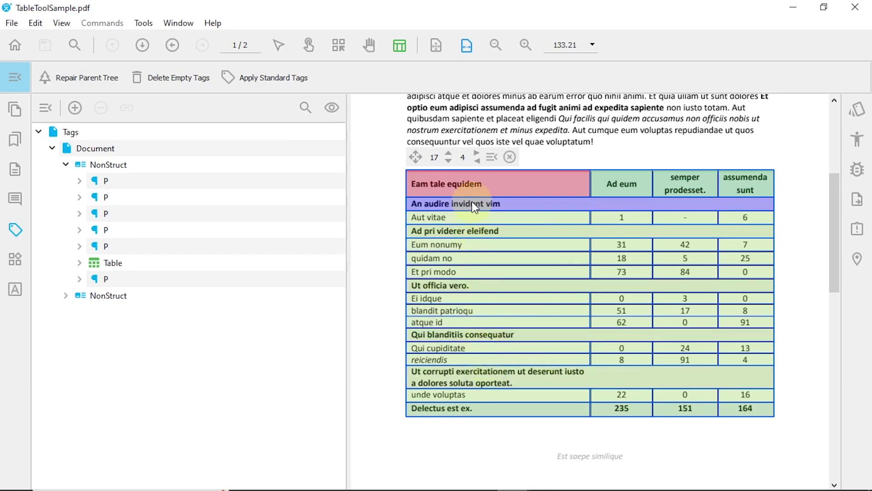
# Set the first-column cells from "An audire invidunt vim" through "Delectus est ex." as row headers.
pyautogui.moveTo(475, 207); pyautogui.dragTo(481, 411)
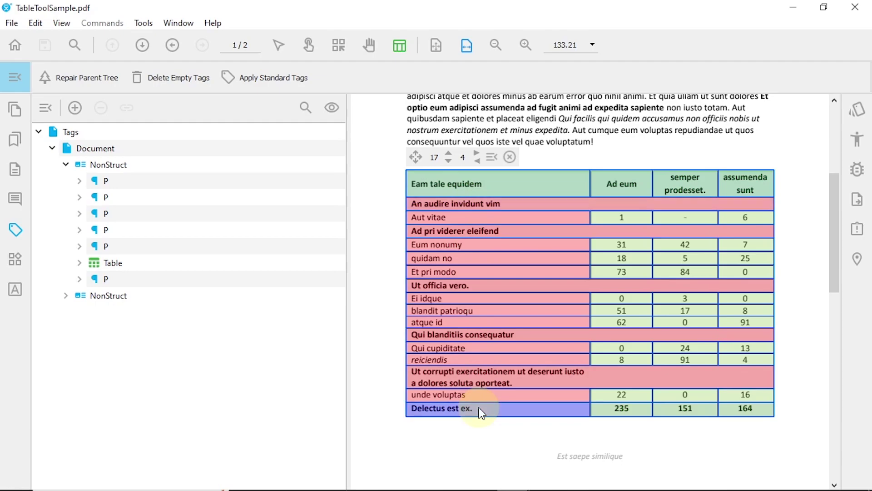
pyautogui.rightClick(508, 321)
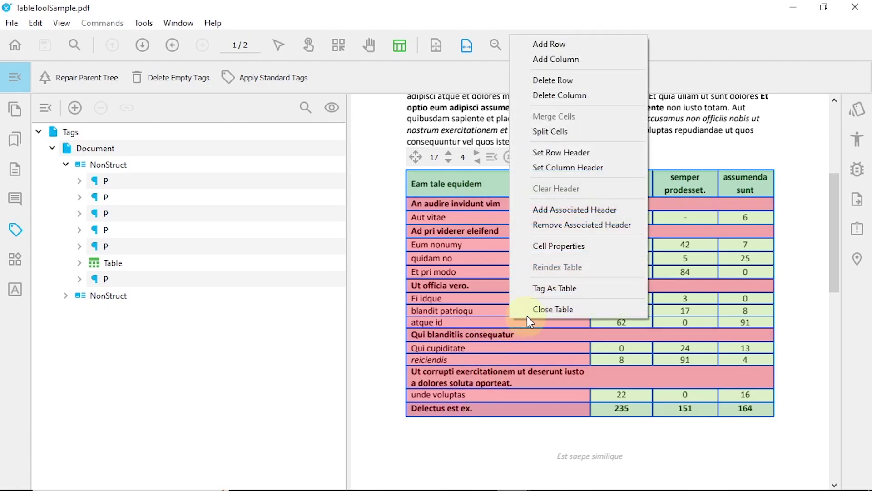
pyautogui.click(598, 153)
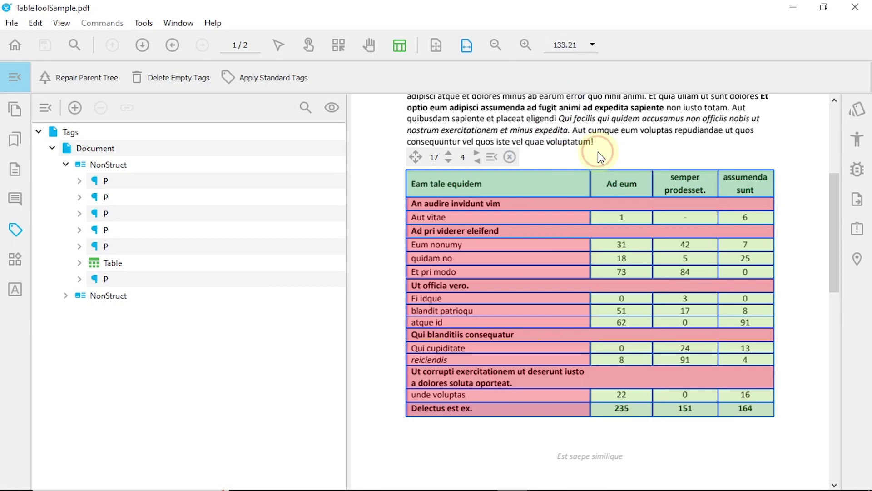
pyautogui.click(397, 281)
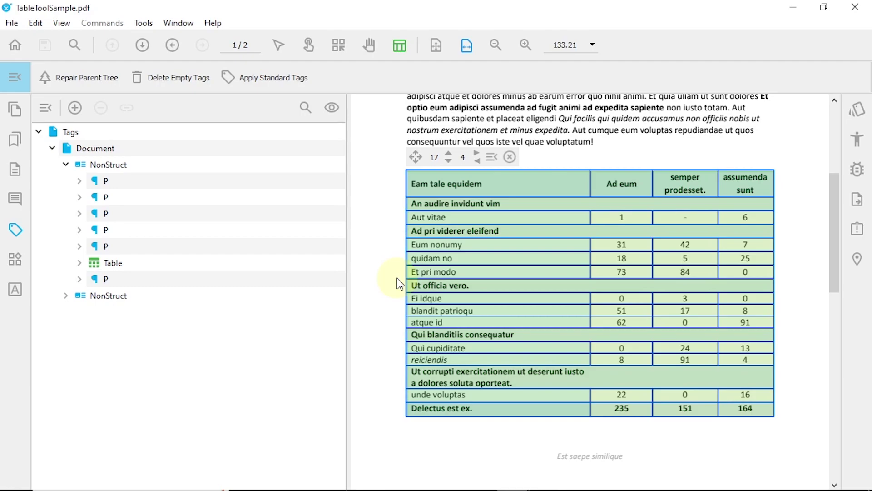
# Add "An audire invidunt vim" as the associated header of the "Aut vitae" cell.
pyautogui.rightClick(486, 217)
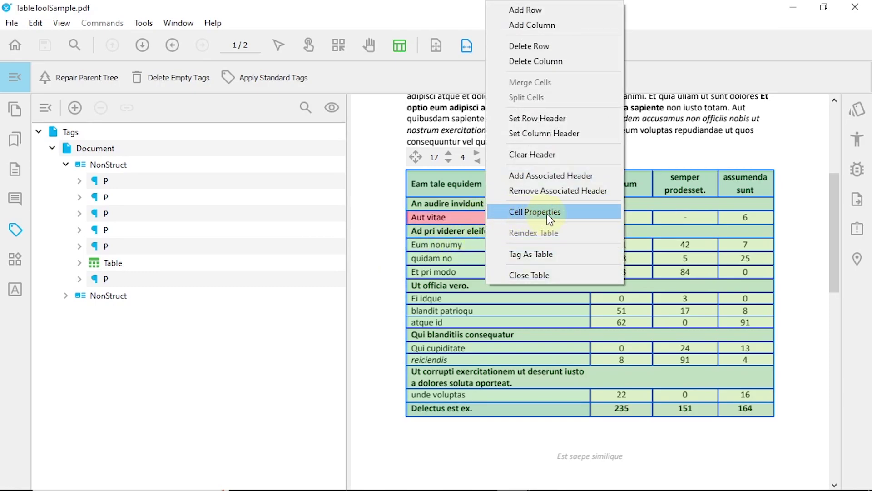
pyautogui.click(574, 175)
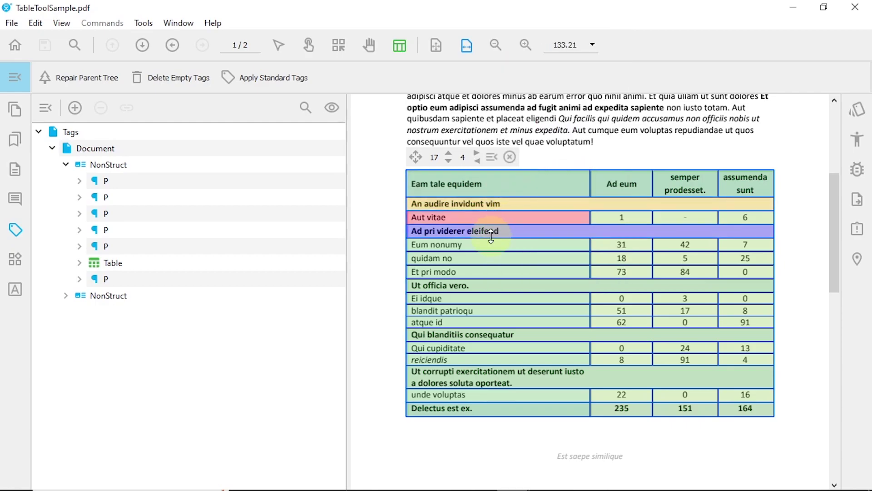
# Add "Ad pri viderer eleifend" as the associated header of the "Eum nonumy", "quidam no" and "Et pri modo" cells.
pyautogui.moveTo(485, 244); pyautogui.dragTo(488, 271)
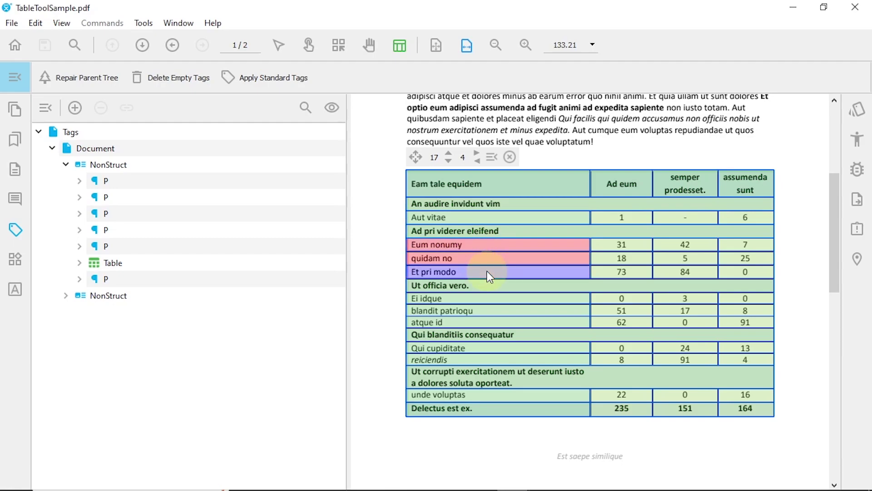
pyautogui.rightClick(487, 271)
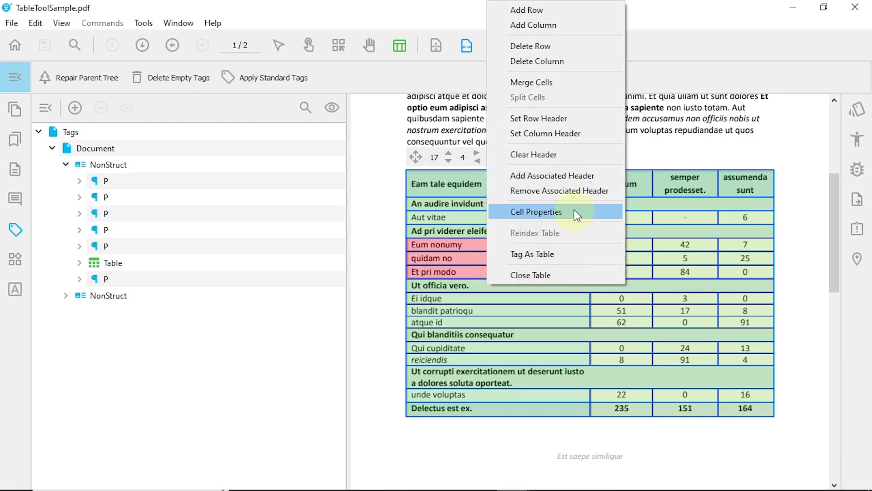
pyautogui.click(576, 181)
pyautogui.click(519, 230)
# Add "Ut officia vero." as the associated header of the "Ei idque", "blandit patrioqu" and "atque id" cells.
pyautogui.moveTo(486, 298); pyautogui.dragTo(487, 323)
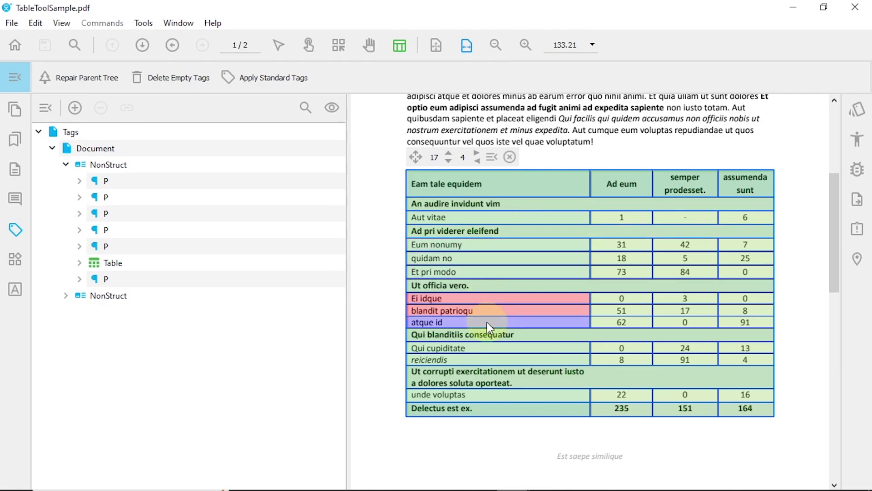
pyautogui.rightClick(487, 322)
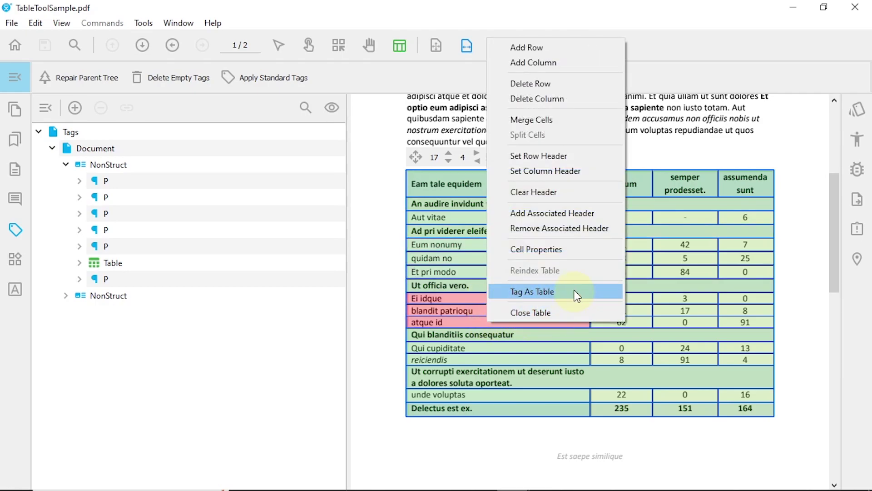
pyautogui.click(575, 213)
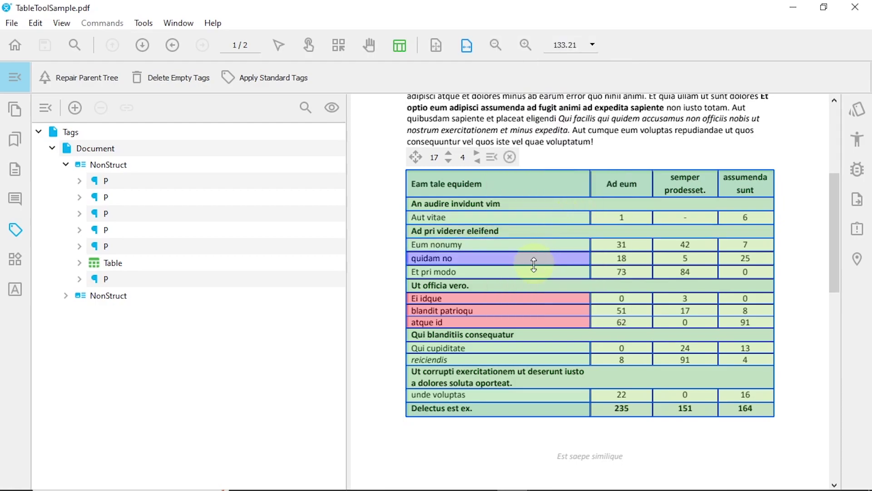
pyautogui.click(520, 286)
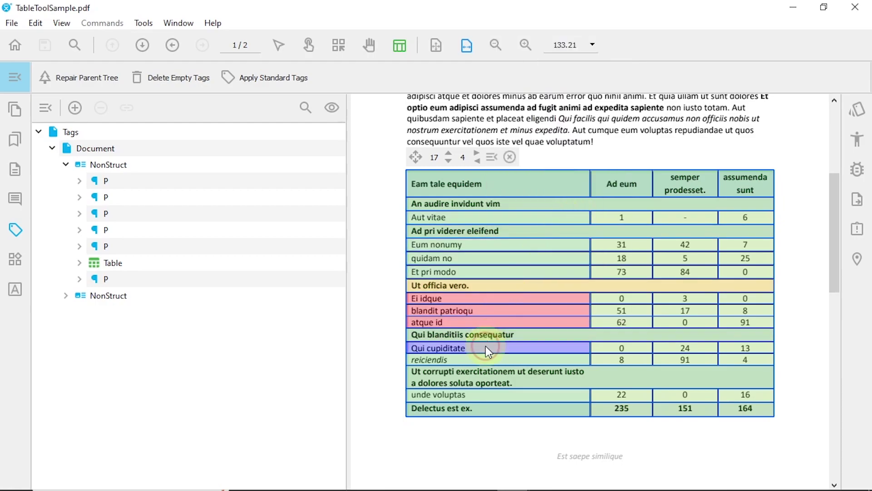
# Add "Qui blanditiis consequatur" as the associated header of the "Qui cupiditate" and "reiciendis" cells.
pyautogui.moveTo(485, 346); pyautogui.dragTo(486, 359)
pyautogui.rightClick(487, 359)
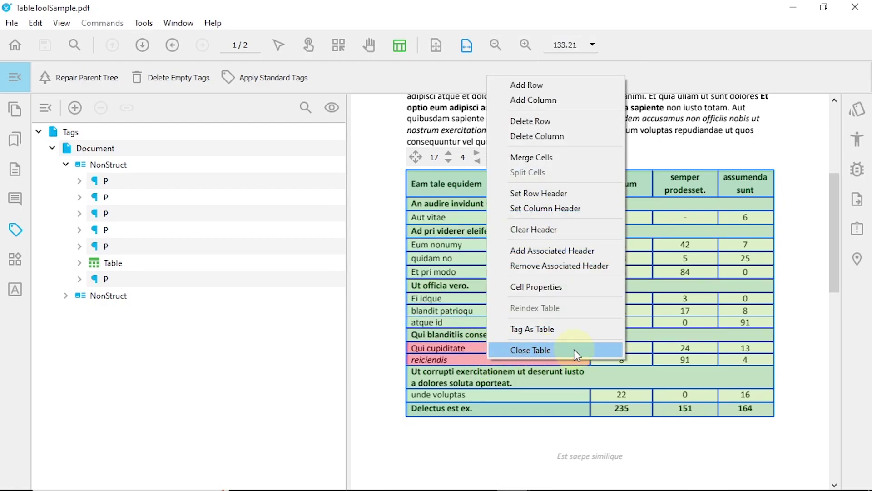
pyautogui.click(578, 253)
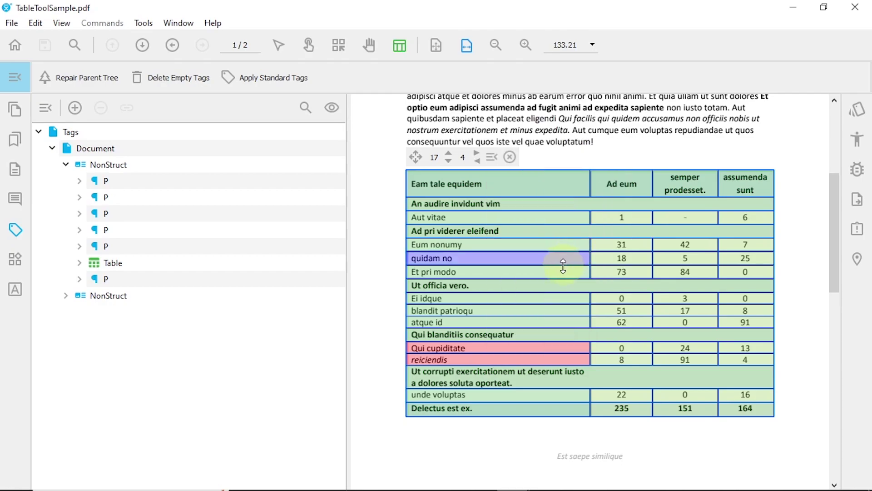
pyautogui.click(522, 337)
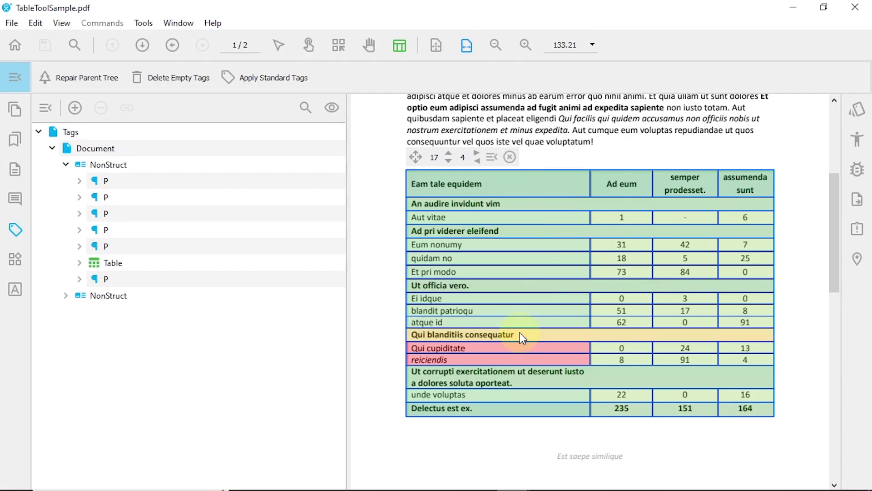
# Add "Ut corrupti exercitationem ut deserunt iusto a dolores soluta oporteat." as the associated header of "unde voluptas", and clear the cell selection.
pyautogui.click(486, 396)
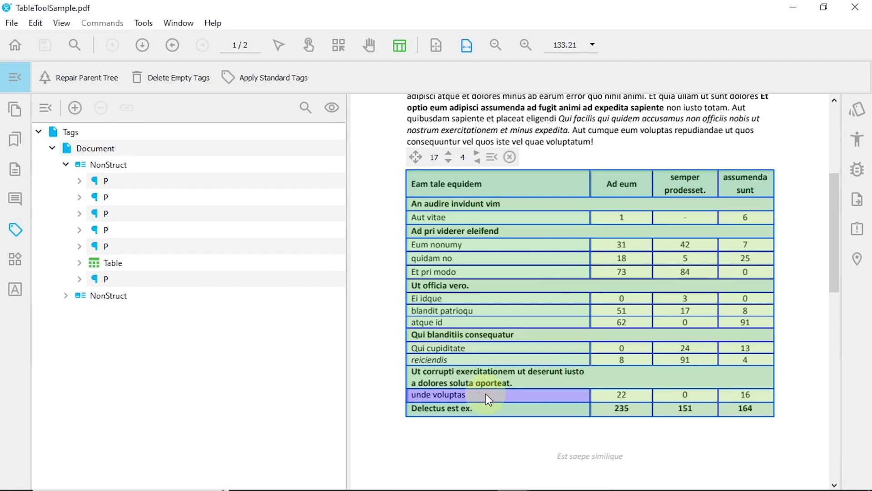
pyautogui.rightClick(486, 393)
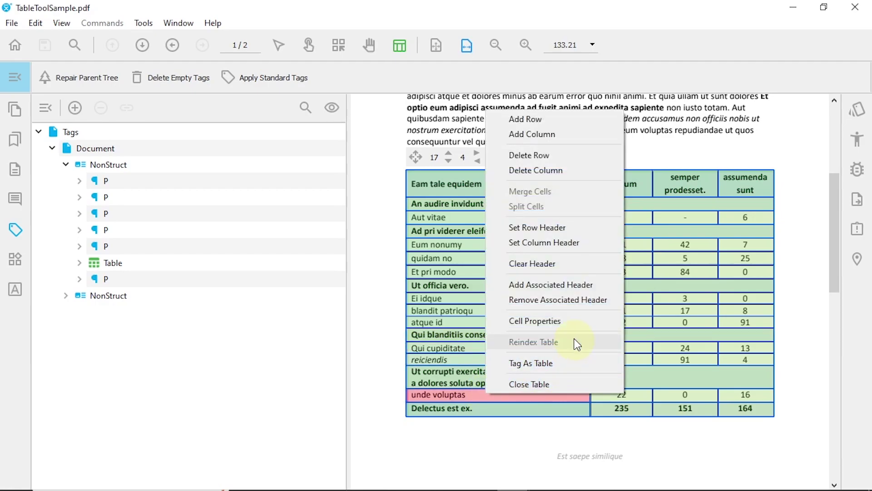
pyautogui.click(577, 286)
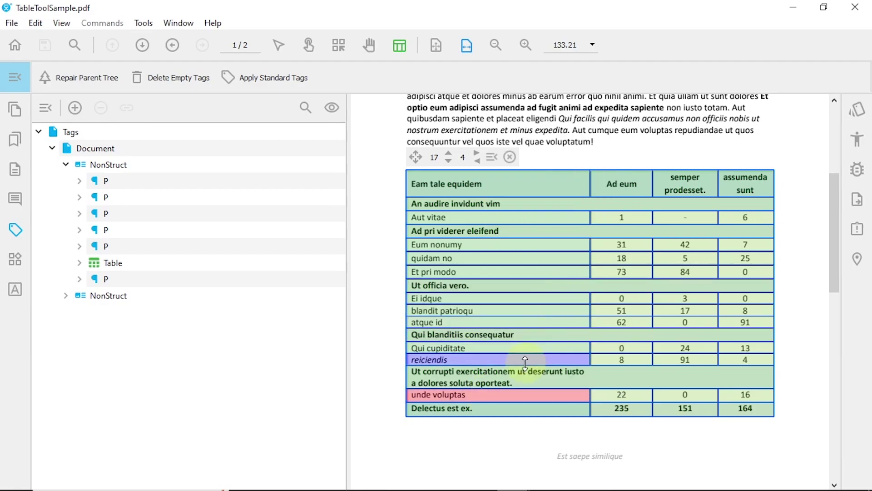
pyautogui.click(522, 378)
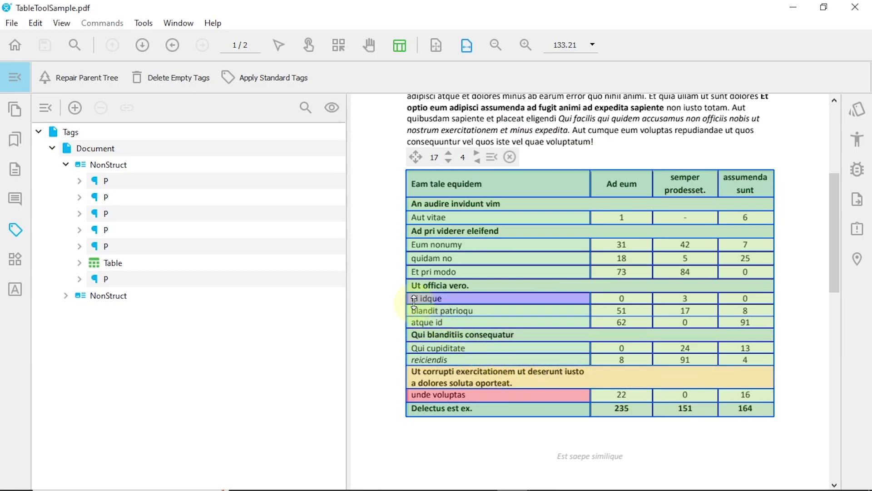
pyautogui.click(399, 297)
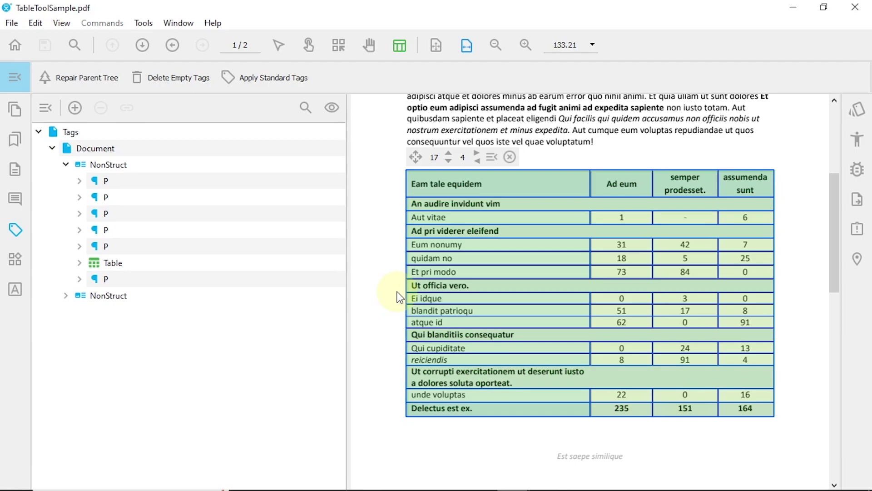
# Tag the defined structure as a table and move the new Table tag into the first NonStruct, directly above the old Table tag.
pyautogui.rightClick(601, 284)
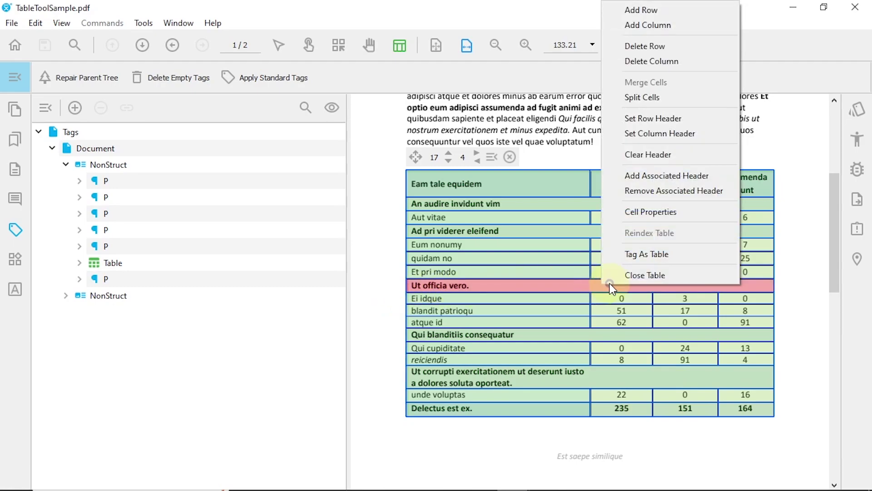
pyautogui.click(686, 254)
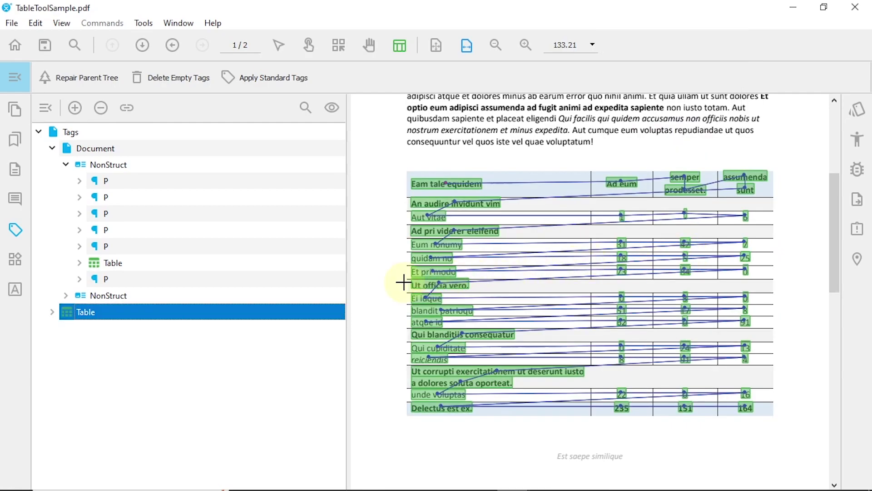
pyautogui.moveTo(146, 311); pyautogui.dragTo(168, 275)
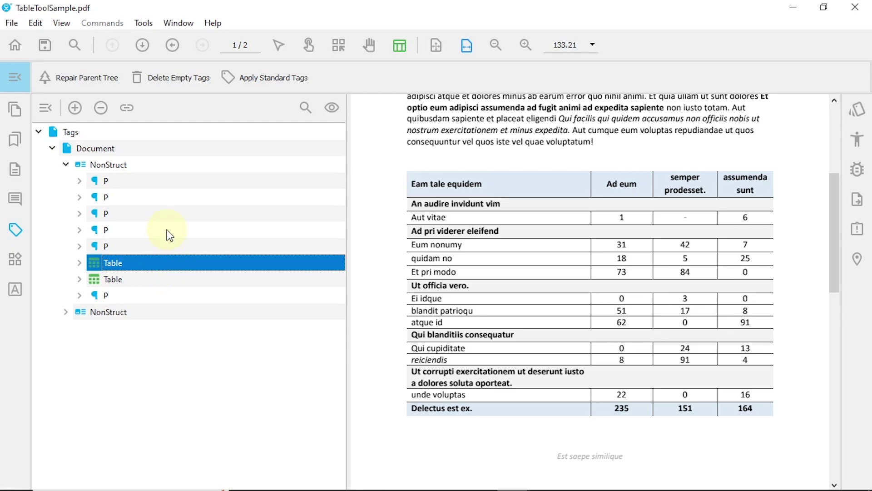
# Delete the tags that are empty, and select the remaining Table tag in the first NonStruct to check its content.
pyautogui.click(174, 78)
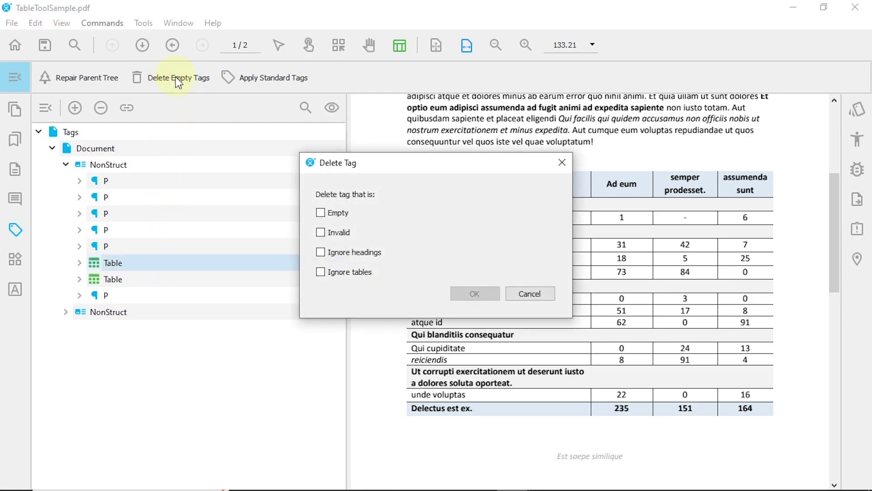
pyautogui.click(321, 213)
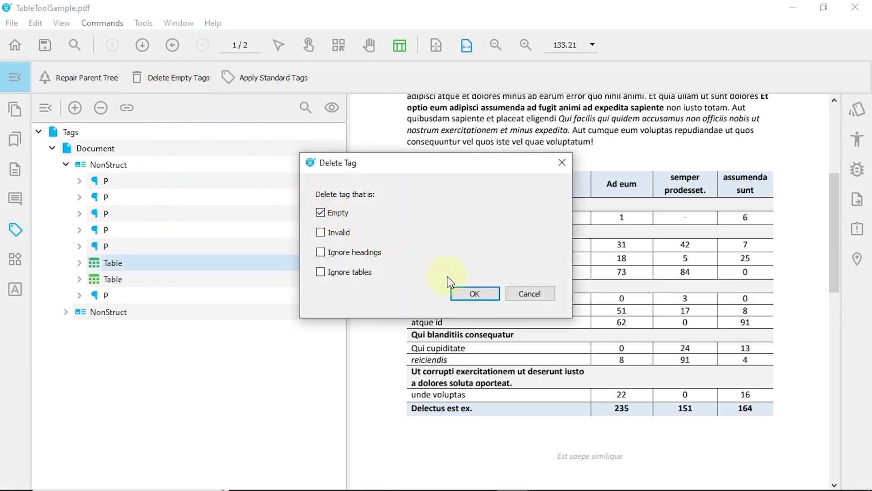
pyautogui.click(475, 291)
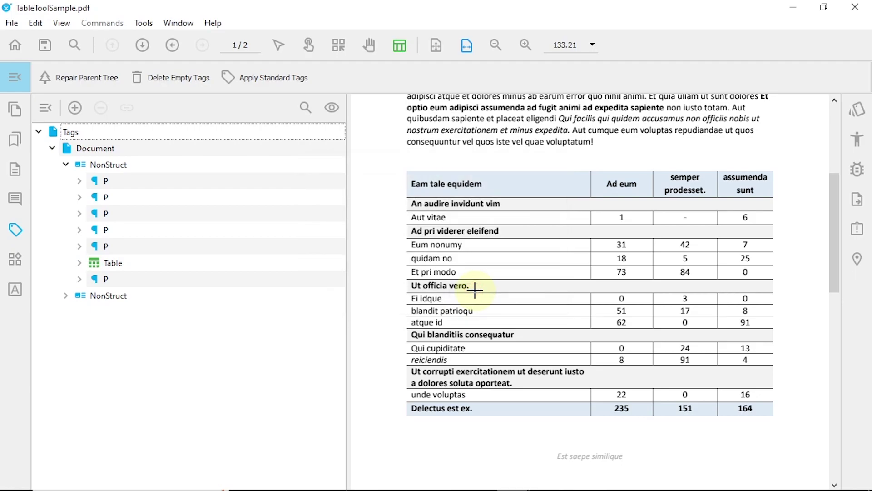
pyautogui.click(136, 265)
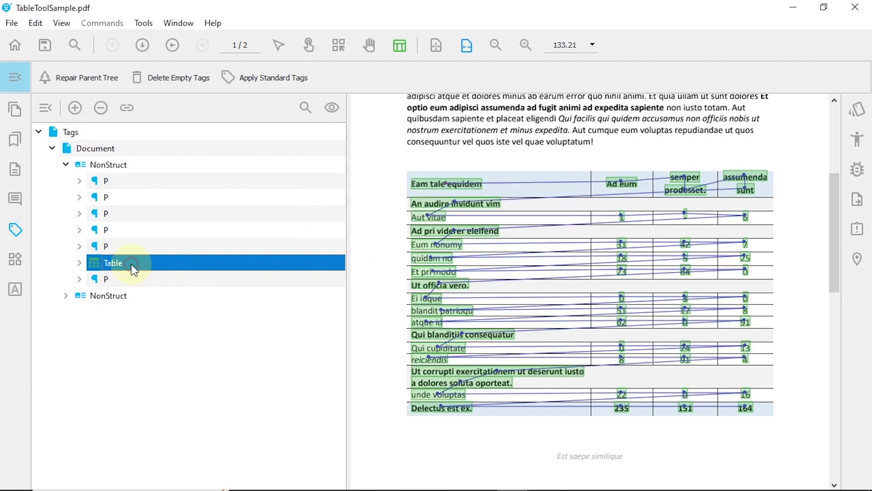
# Open the Table tag in the second NonStruct, the page 2 table with Header1 to Header3, in the Table Editor.
pyautogui.click(66, 295)
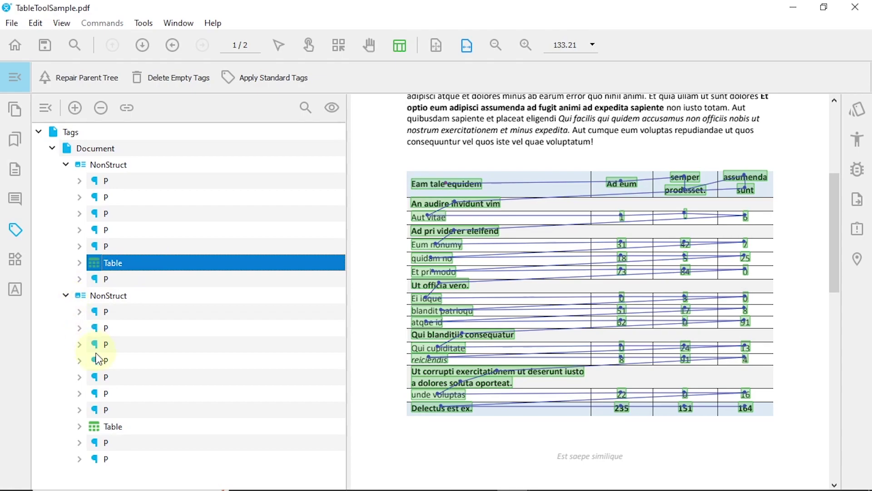
pyautogui.click(134, 427)
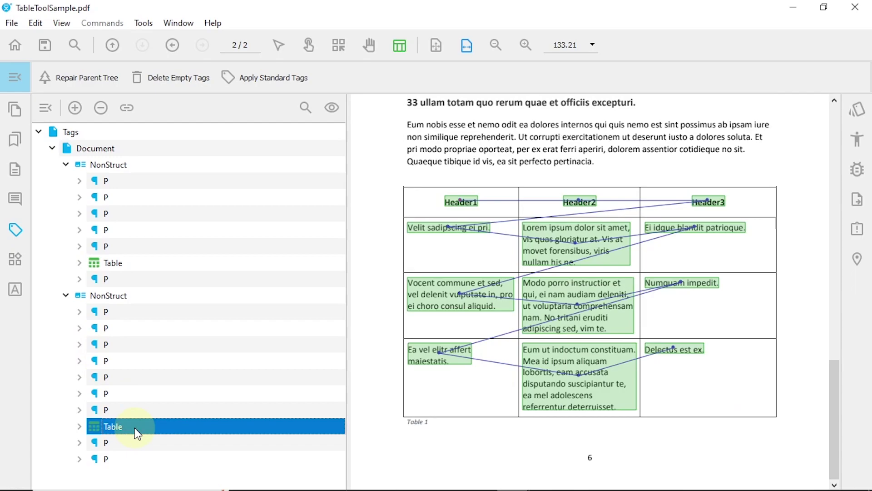
pyautogui.rightClick(134, 427)
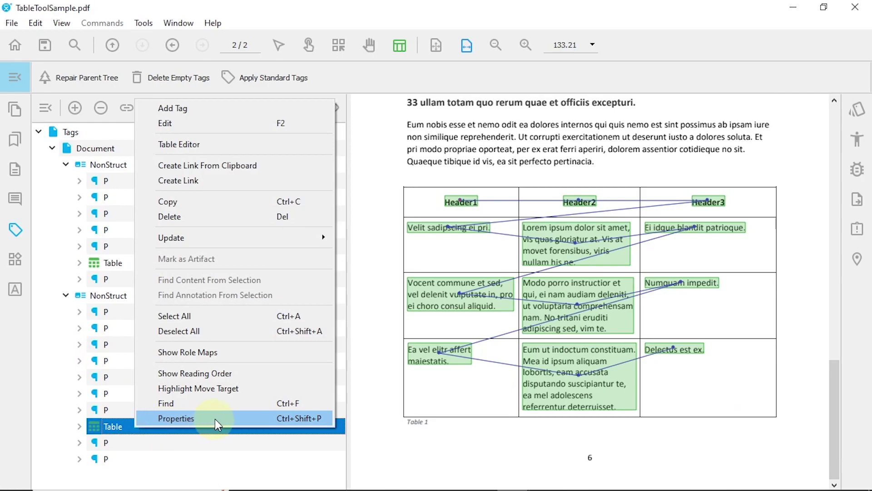
pyautogui.click(236, 146)
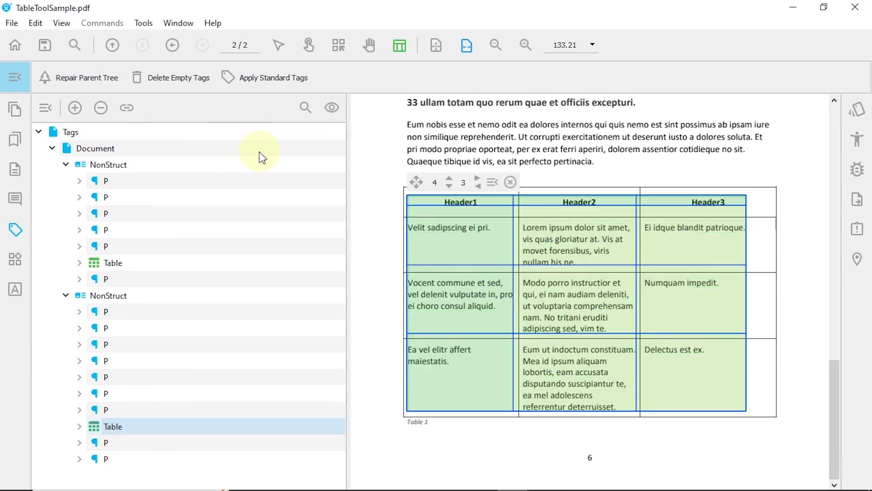
# Clear the header setting from the three first-column cells below Header1, and deselect them.
pyautogui.moveTo(453, 231); pyautogui.dragTo(455, 274)
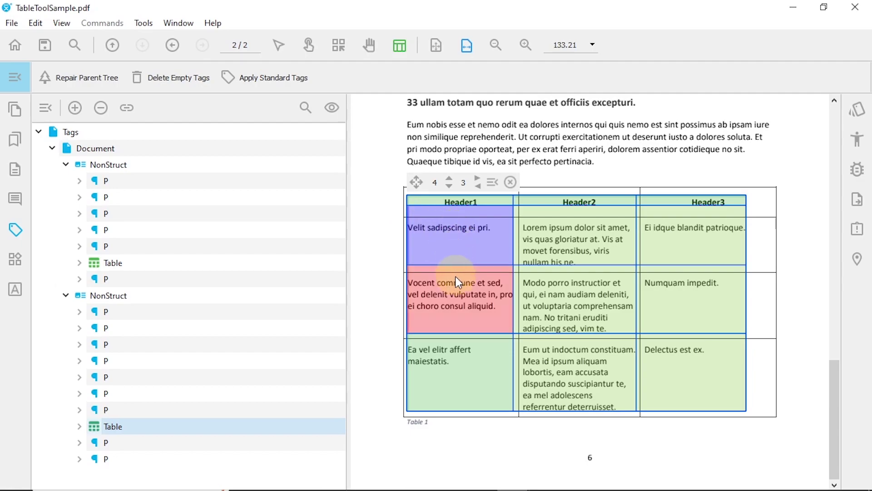
pyautogui.moveTo(456, 319); pyautogui.dragTo(458, 367)
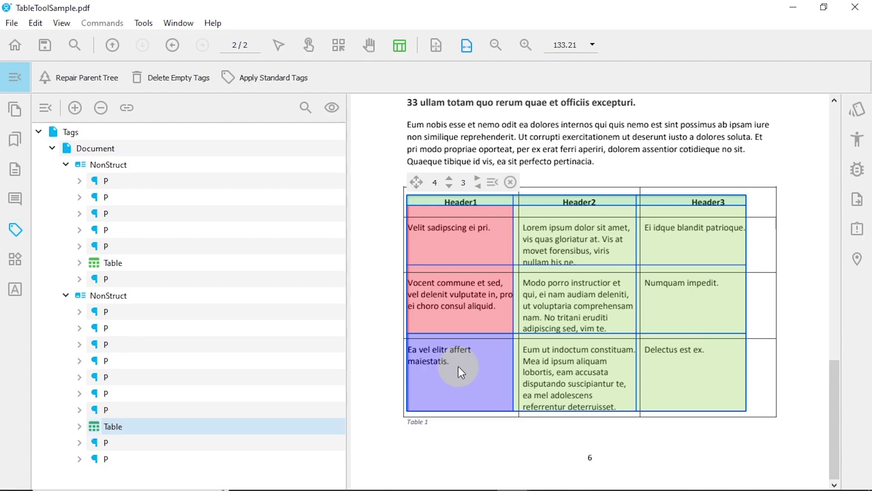
pyautogui.rightClick(458, 366)
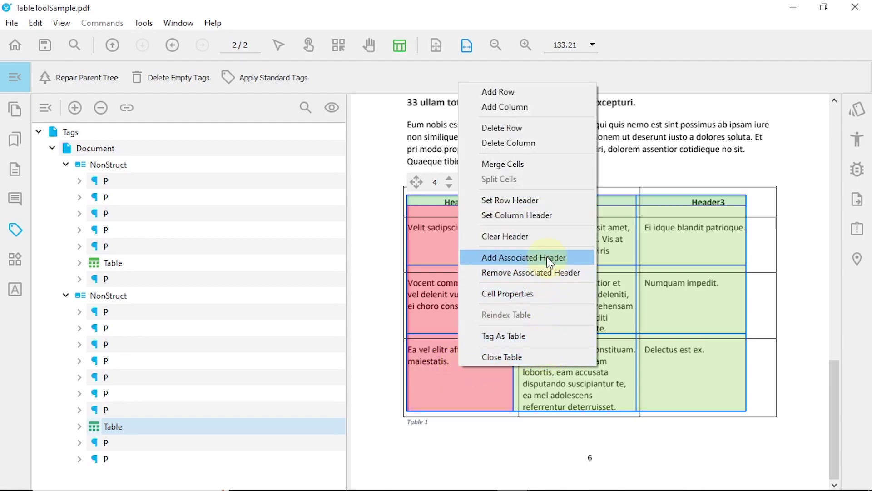
pyautogui.click(549, 238)
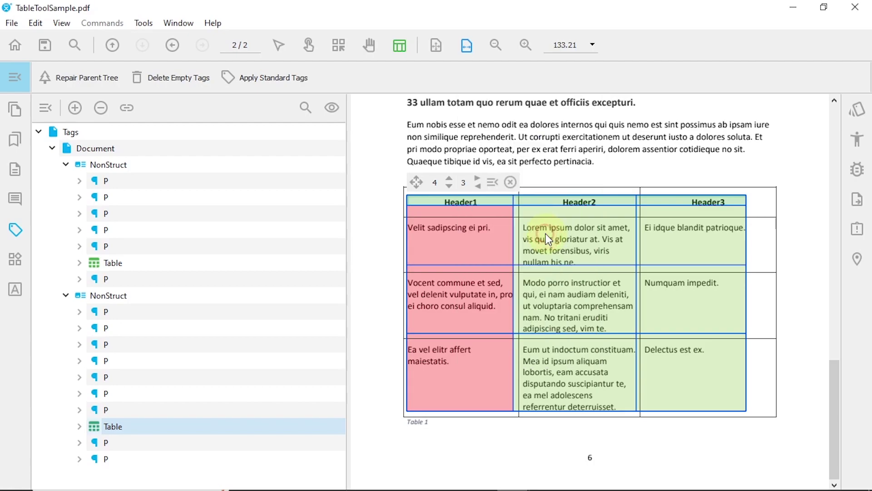
pyautogui.click(394, 299)
# Tag the edited page 2 structure as a table and delete the document's empty tags.
pyautogui.moveTo(395, 300); pyautogui.dragTo(525, 302)
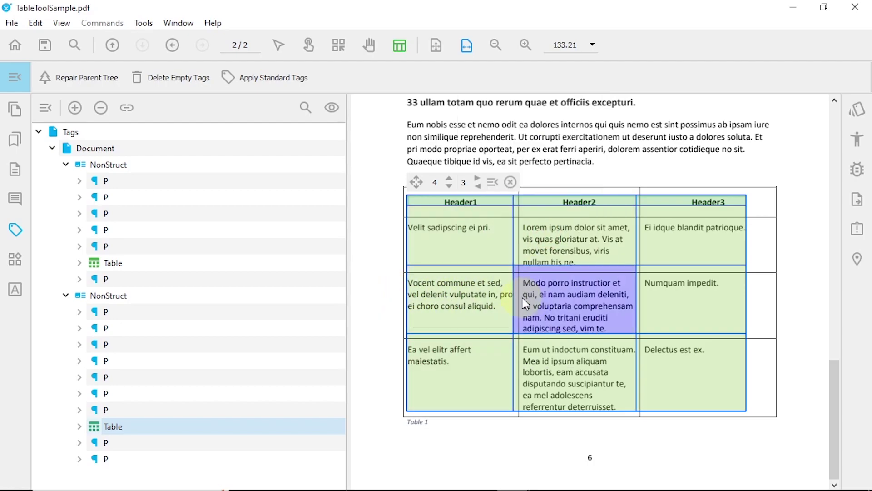
pyautogui.rightClick(570, 298)
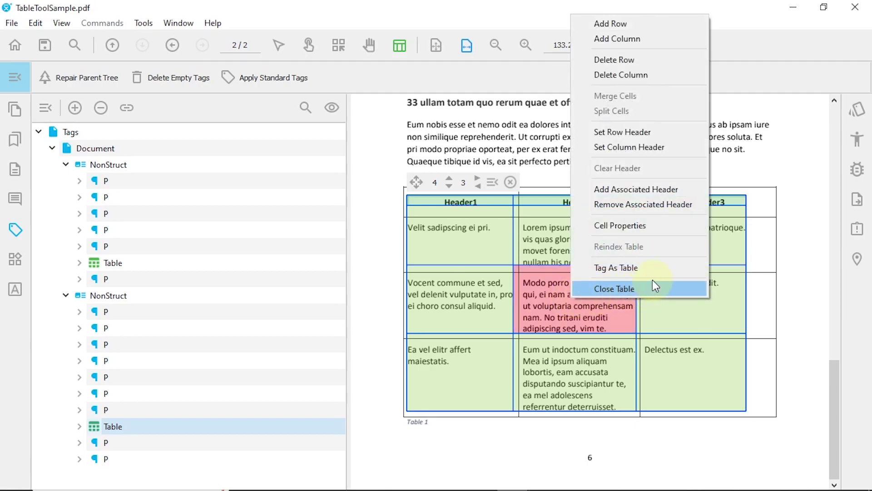
pyautogui.click(652, 268)
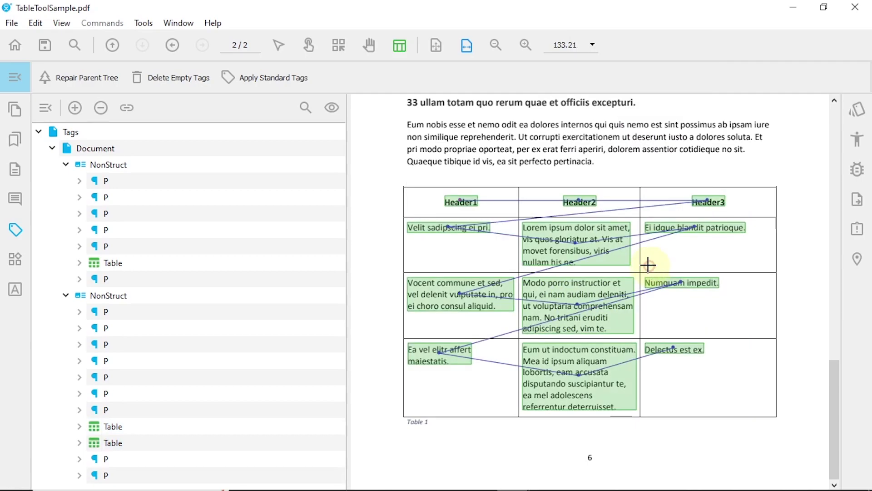
pyautogui.click(178, 76)
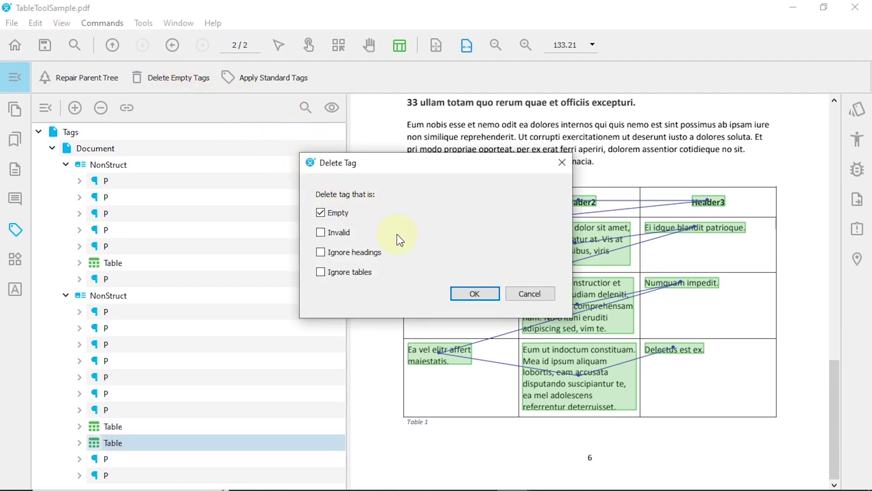
pyautogui.click(475, 293)
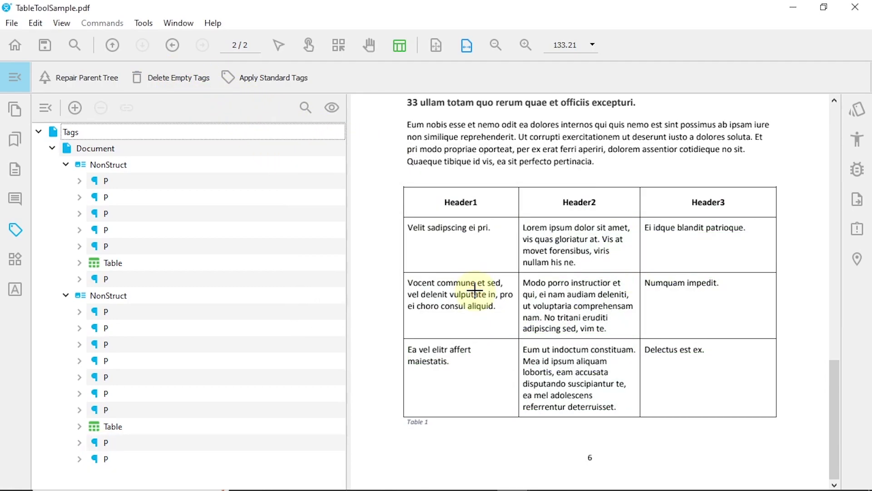